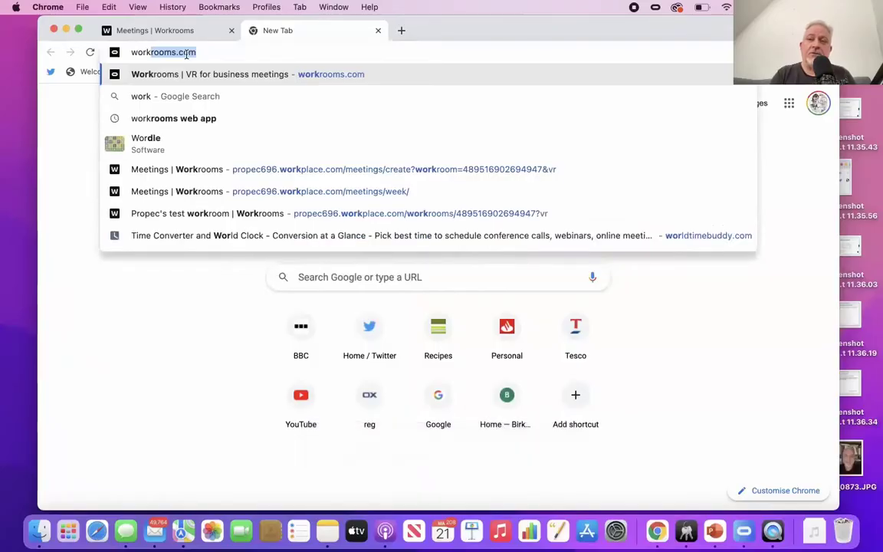
# Step: Load workrooms.com in Chrome and open the Workrooms SIGN UP page
pyautogui.write('s')
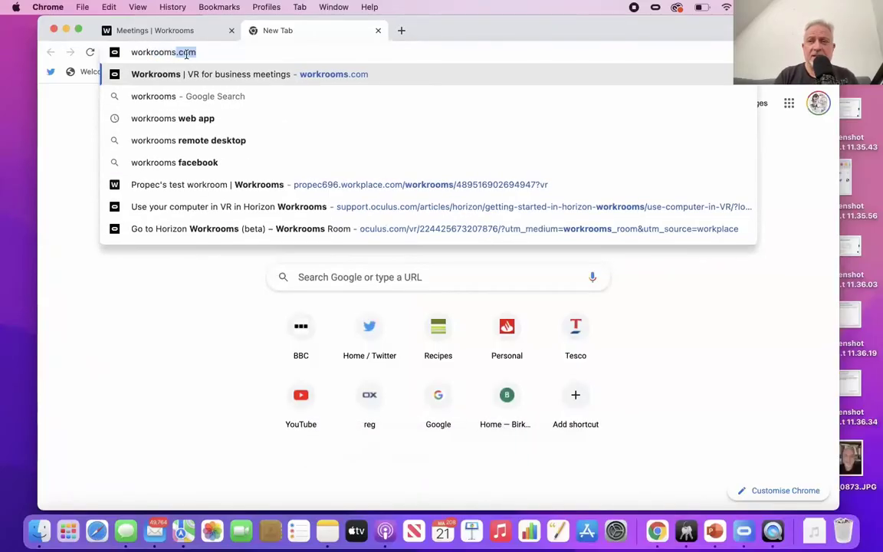
pyautogui.write('.com')
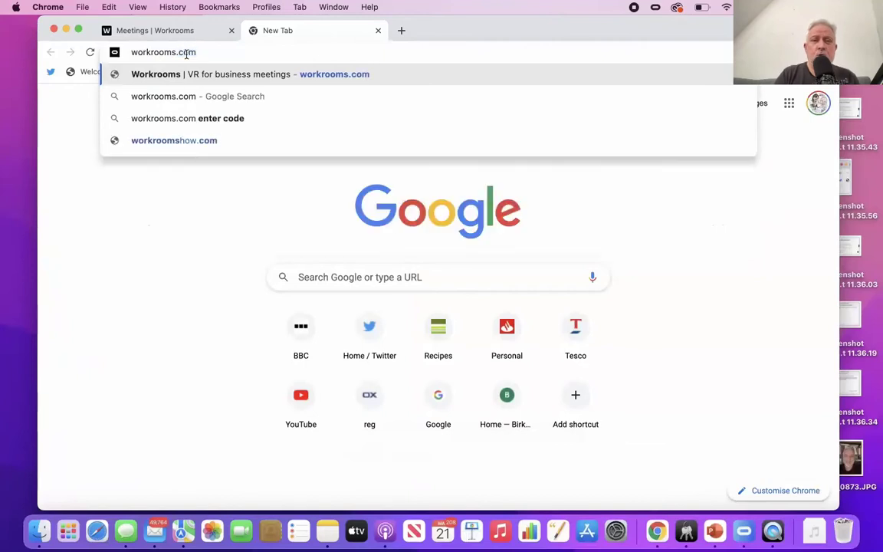
pyautogui.press('Return')
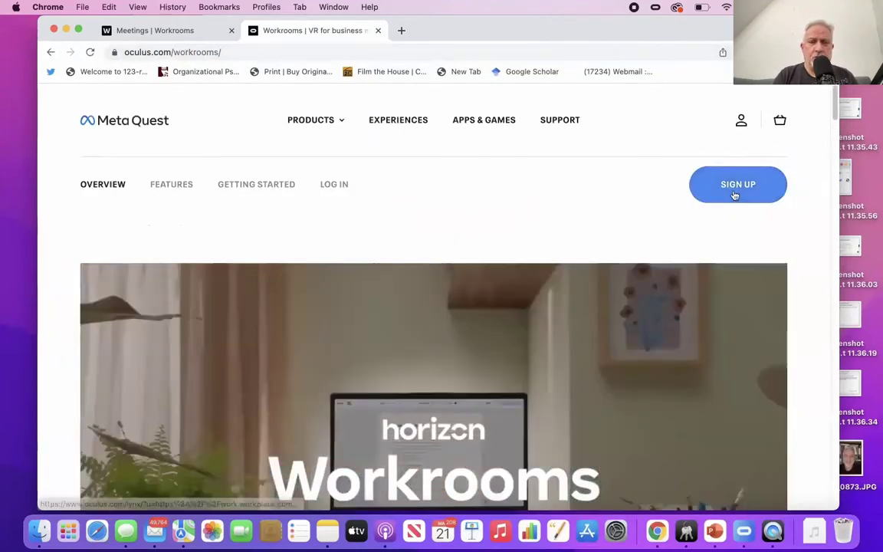
pyautogui.click(735, 188)
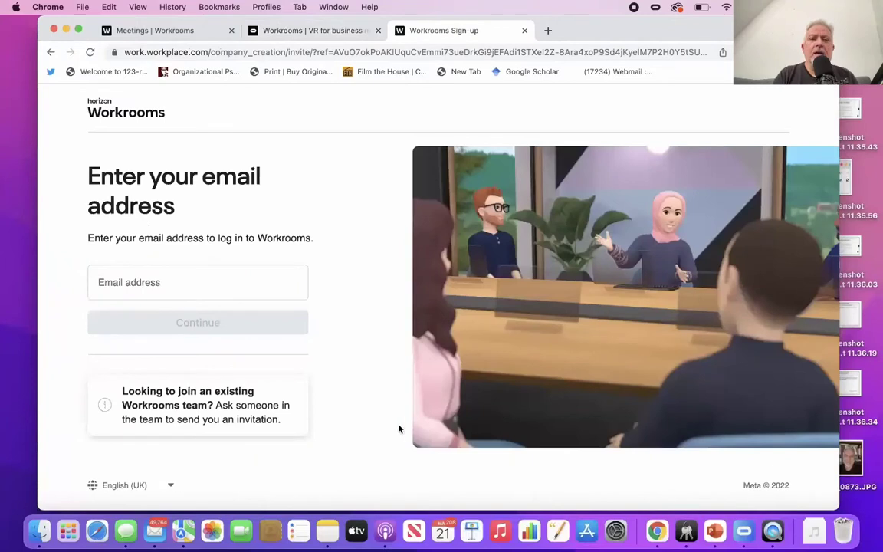
# Step: Submit the saved email address for sign-up, then open the Workrooms confirmation email in Mail
pyautogui.click(263, 282)
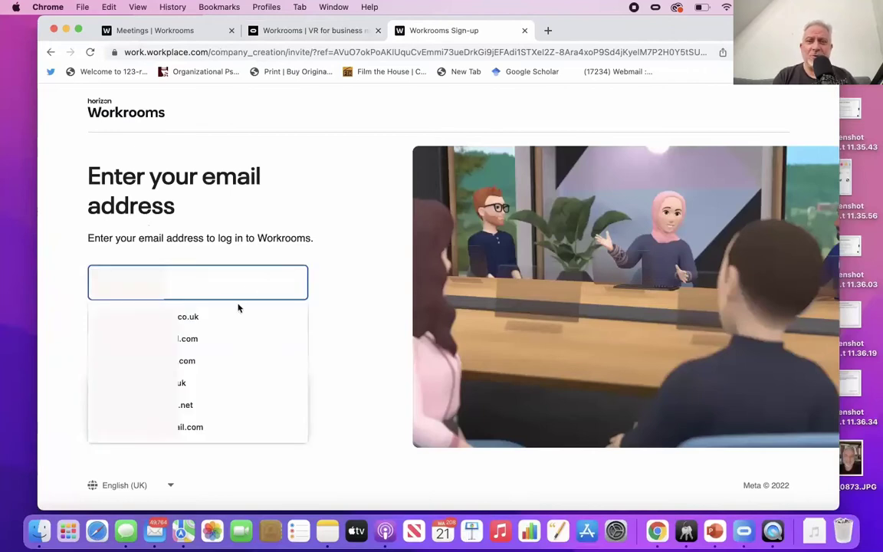
pyautogui.click(199, 427)
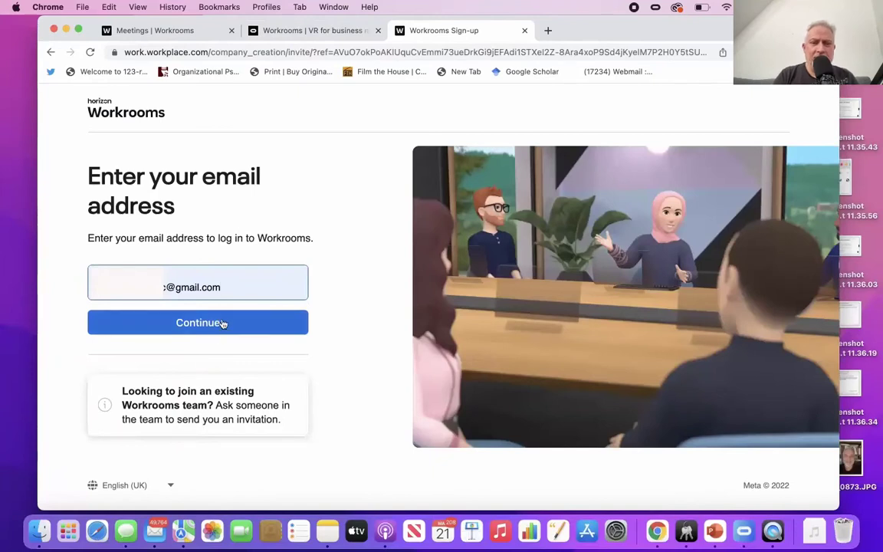
pyautogui.click(198, 323)
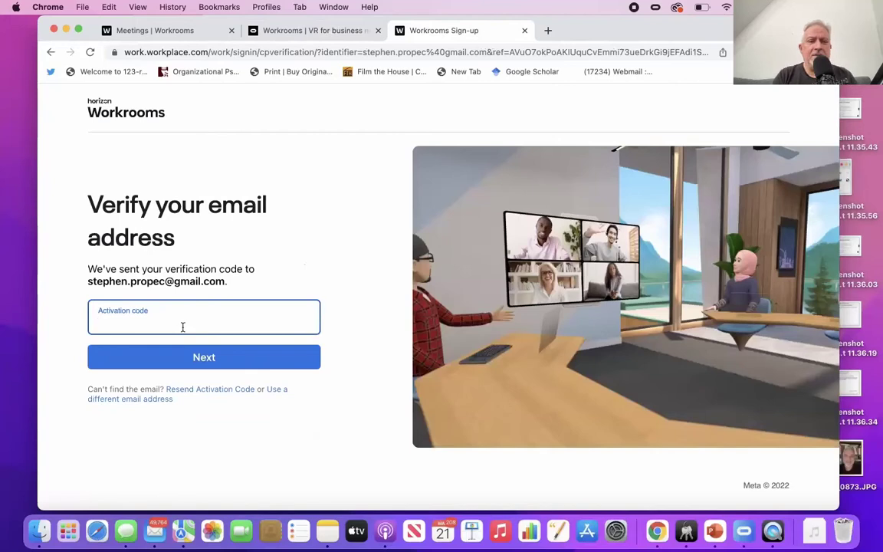
pyautogui.press('super+Tab')
pyautogui.click(240, 115)
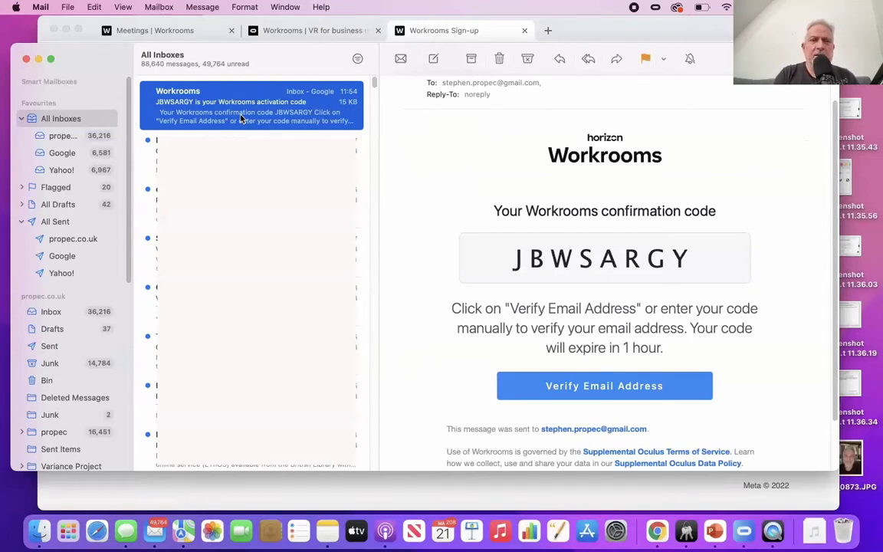
# Step: Copy the confirmation code from the email and return to Chrome's activation code field
pyautogui.moveTo(466, 230); pyautogui.dragTo(690, 255)
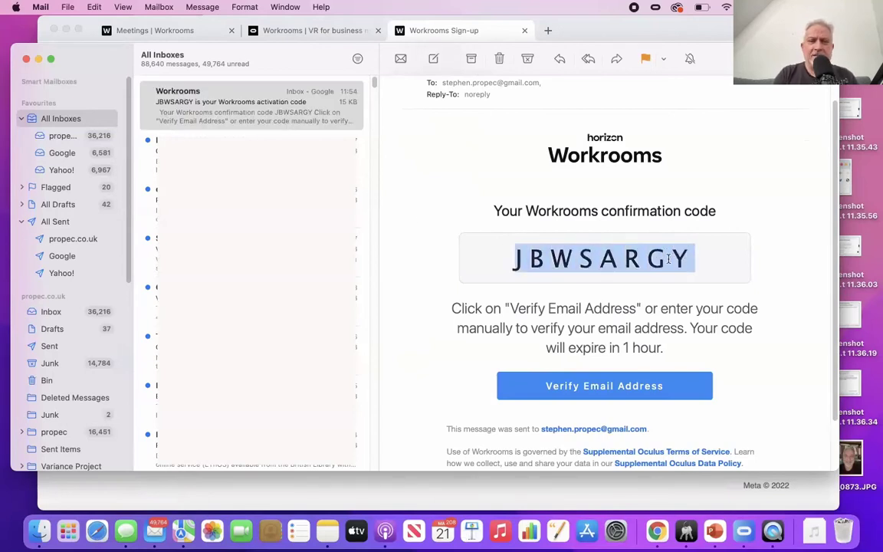
pyautogui.rightClick(674, 261)
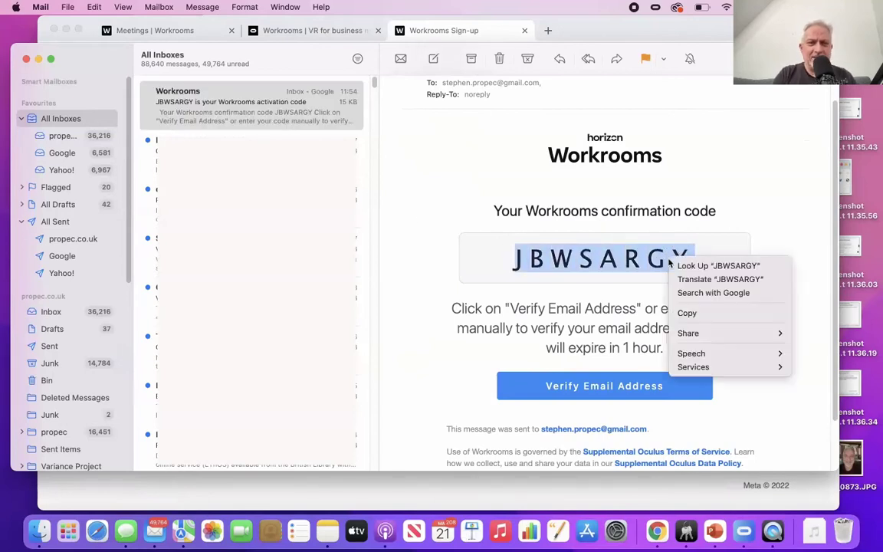
pyautogui.click(700, 314)
pyautogui.click(279, 500)
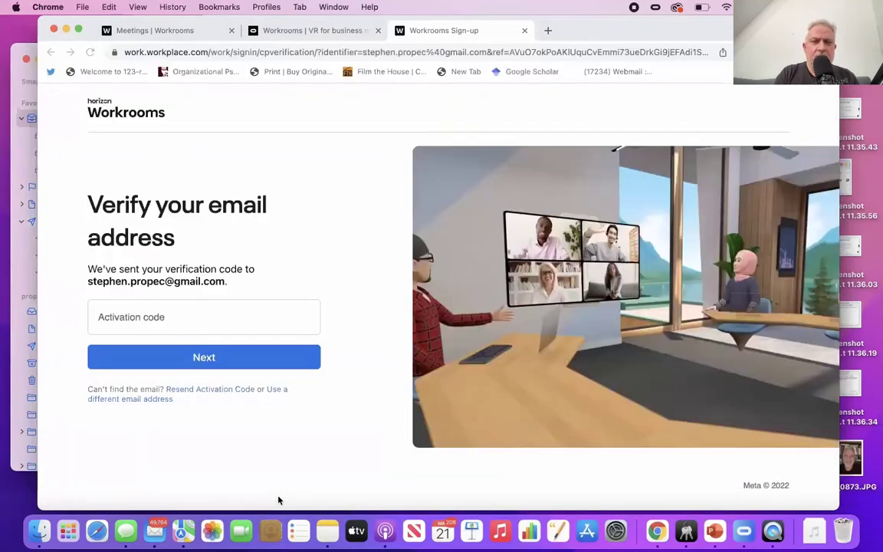
pyautogui.click(159, 319)
# Step: Paste the copied code into the Activation code field to verify the email
pyautogui.rightClick(161, 320)
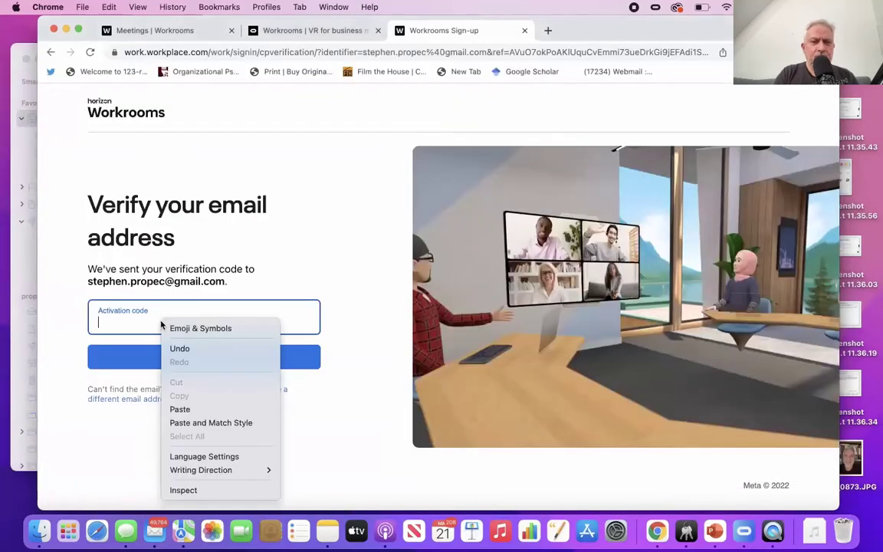
pyautogui.click(176, 411)
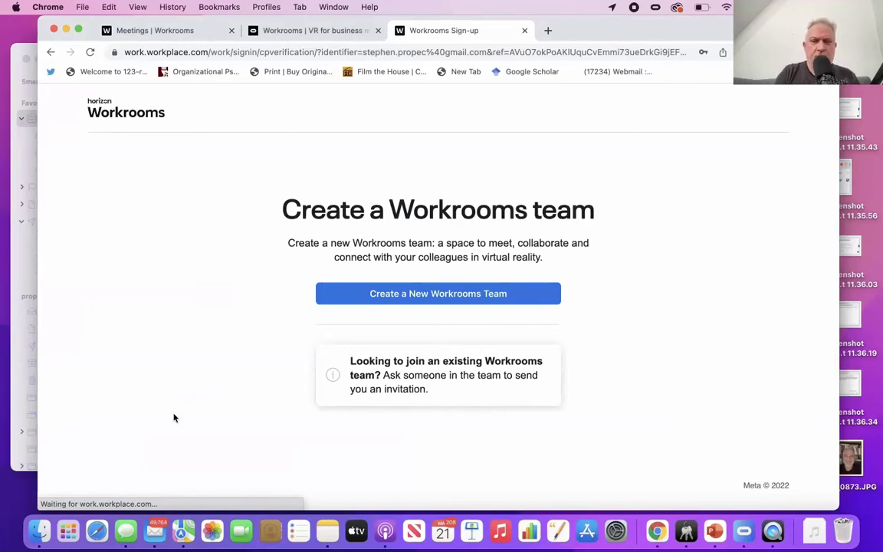
pyautogui.click(450, 299)
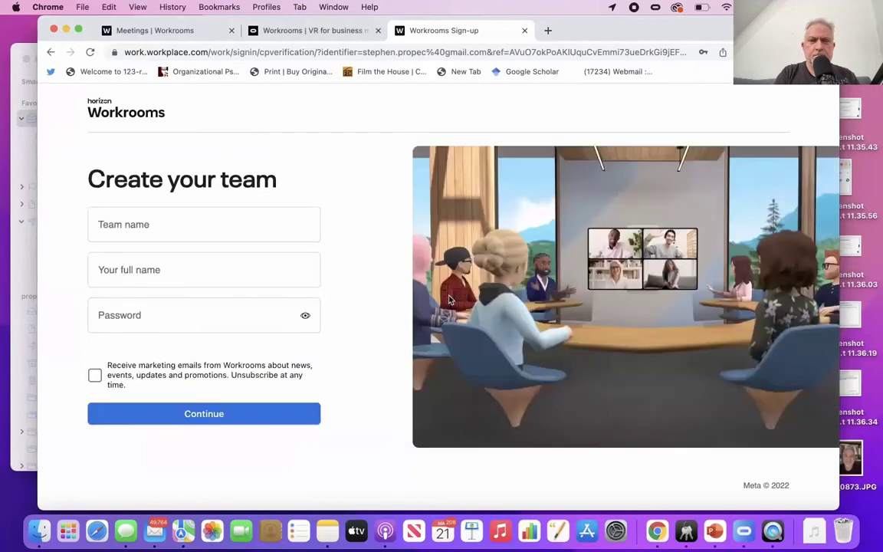
# Step: Fill in team name 'Evil Sheep', your full name and a password, then submit
pyautogui.click(178, 229)
pyautogui.write('Evil')
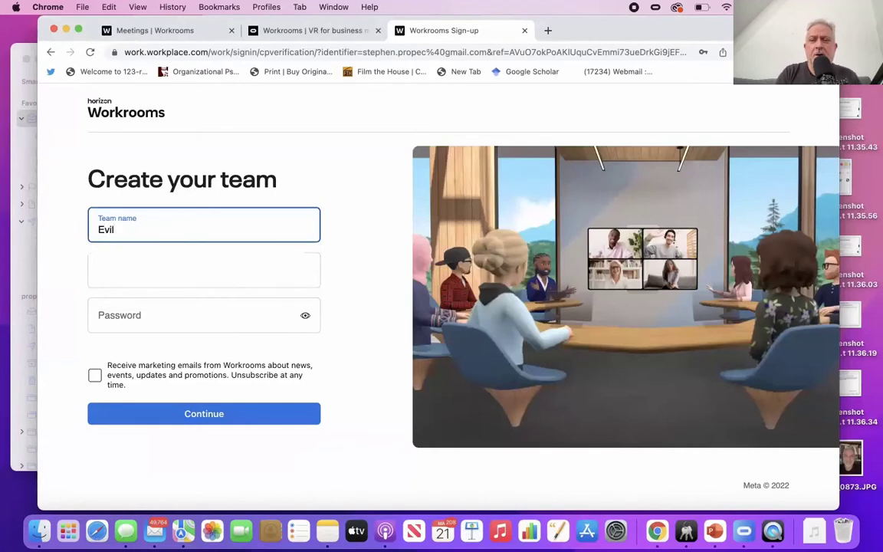
pyautogui.write('Sheep')
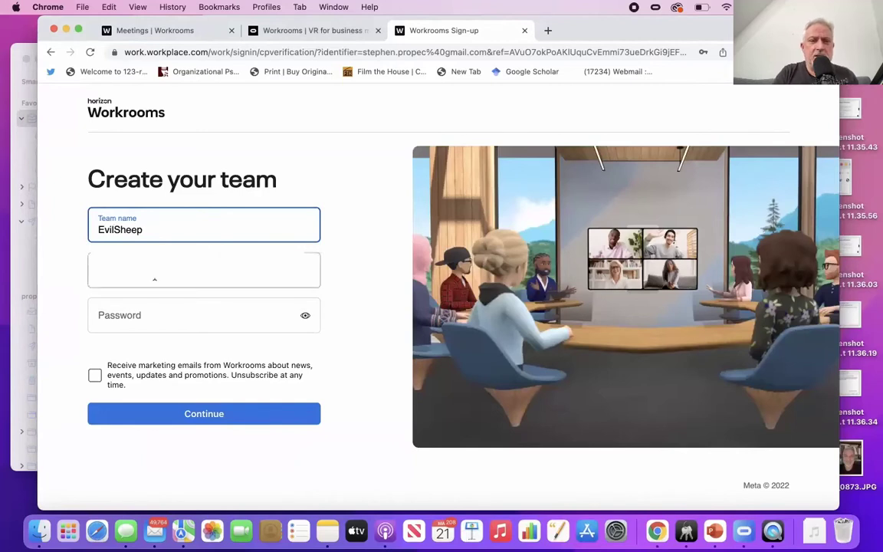
pyautogui.click(154, 276)
pyautogui.write('S')
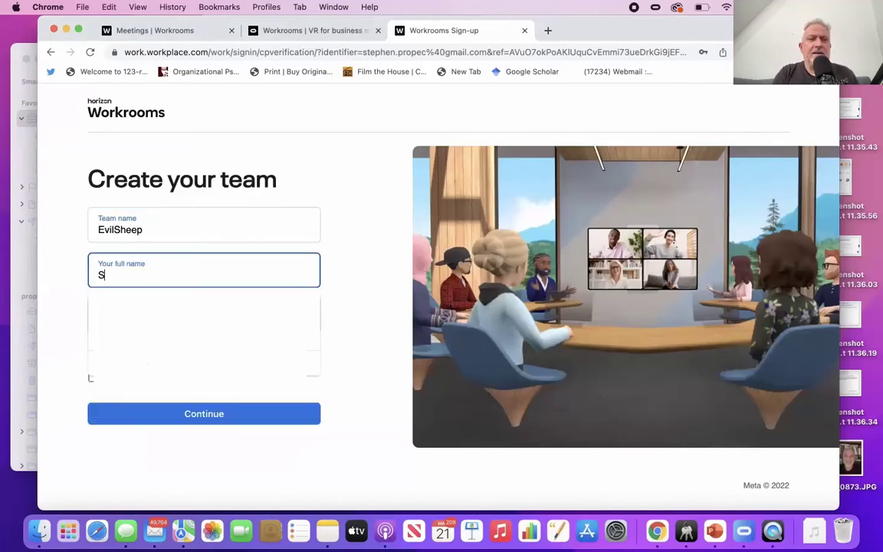
pyautogui.write('tephen Mather')
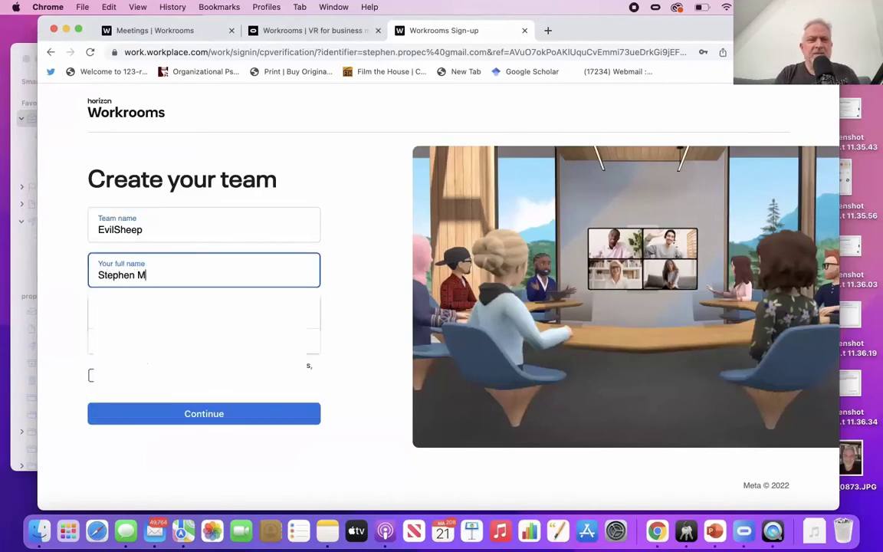
pyautogui.click(114, 230)
pyautogui.click(198, 316)
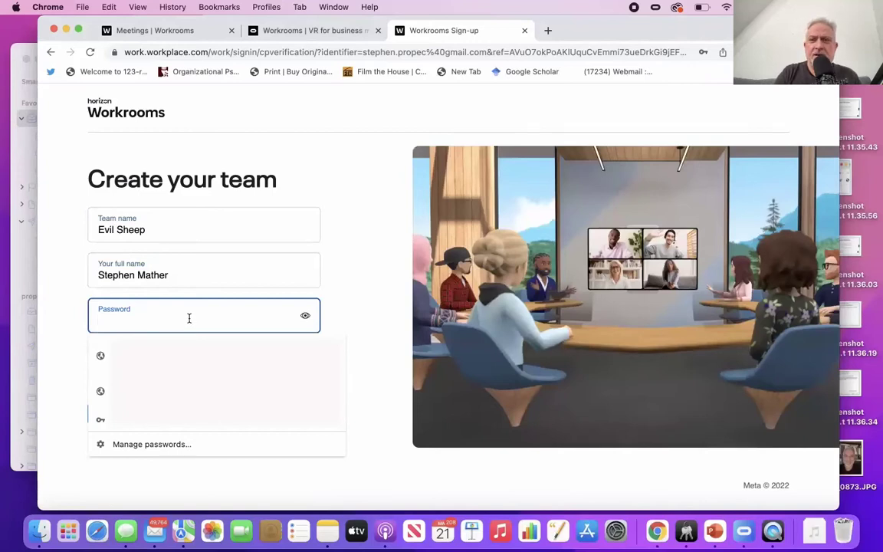
pyautogui.write('•••••••••••••••••')
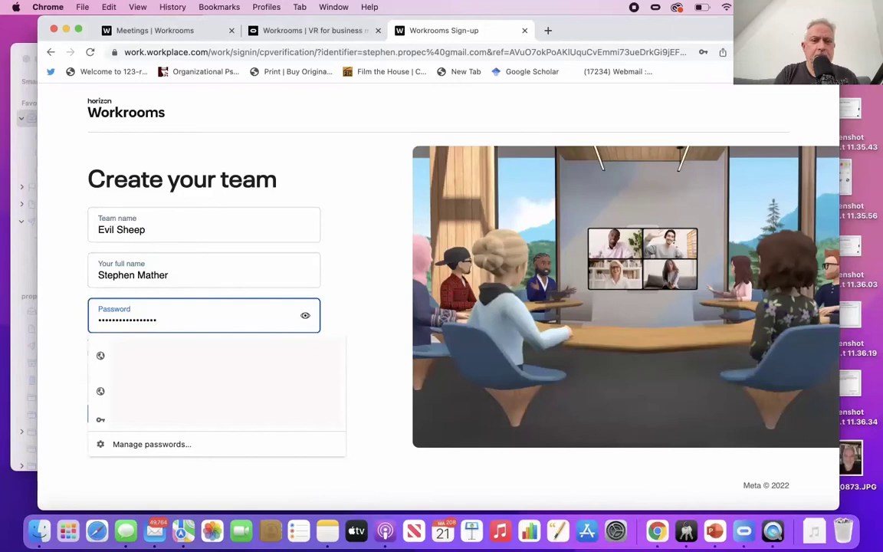
pyautogui.write('•')
pyautogui.press('Tab')
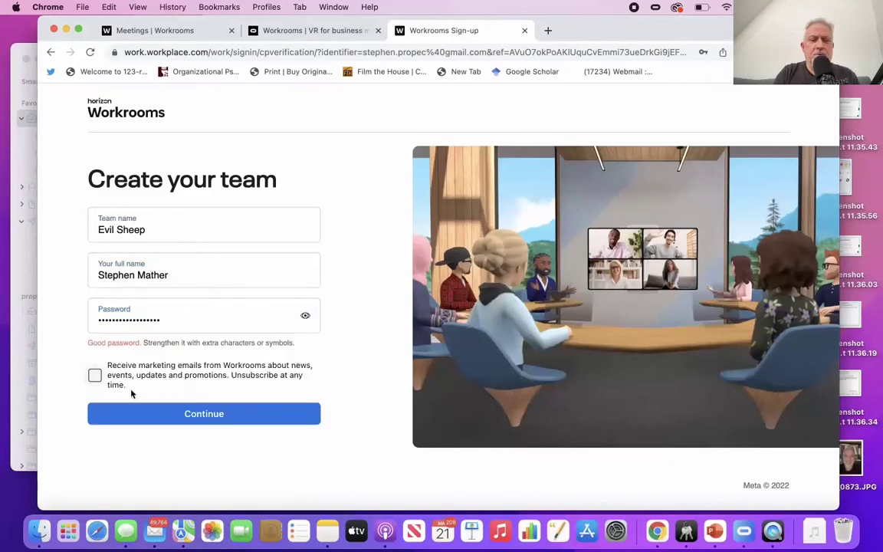
pyautogui.click(127, 414)
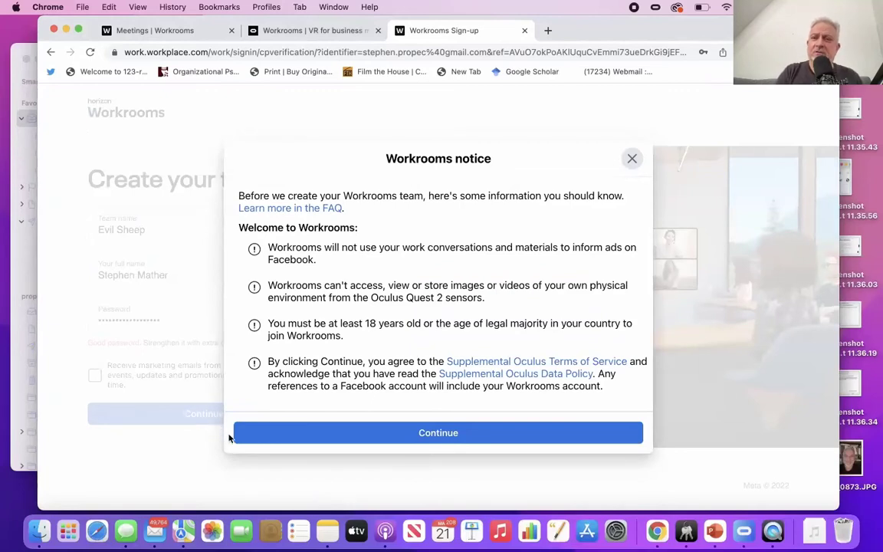
# Step: Accept the Workrooms notice and wait for Evil Sheep's Test Workroom to set up
pyautogui.click(442, 434)
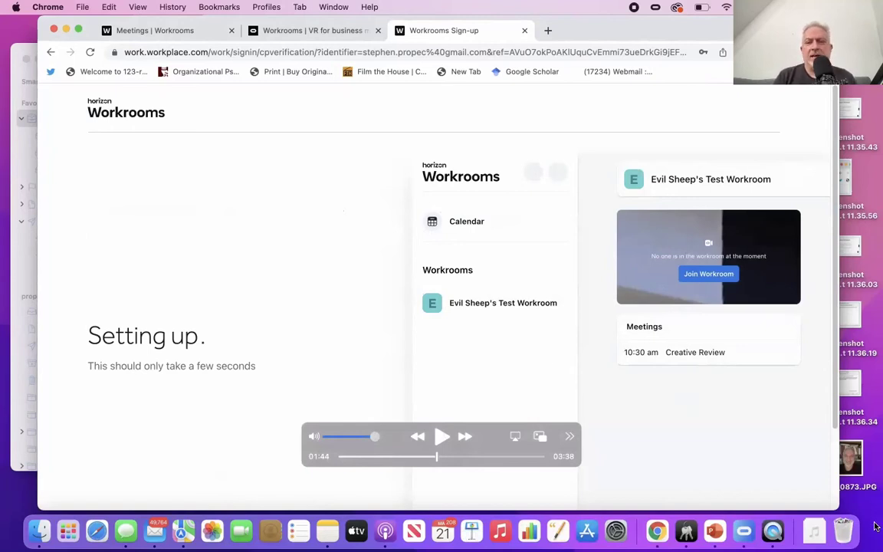
pyautogui.click(443, 437)
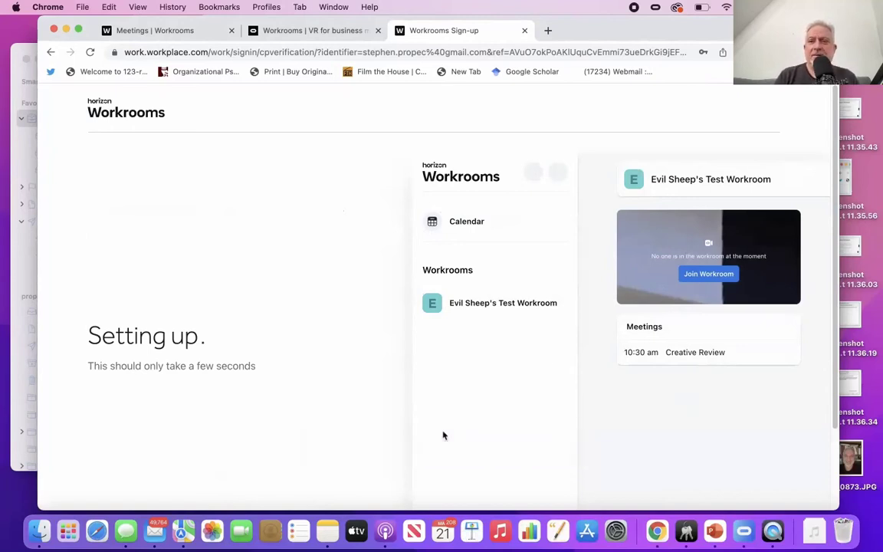